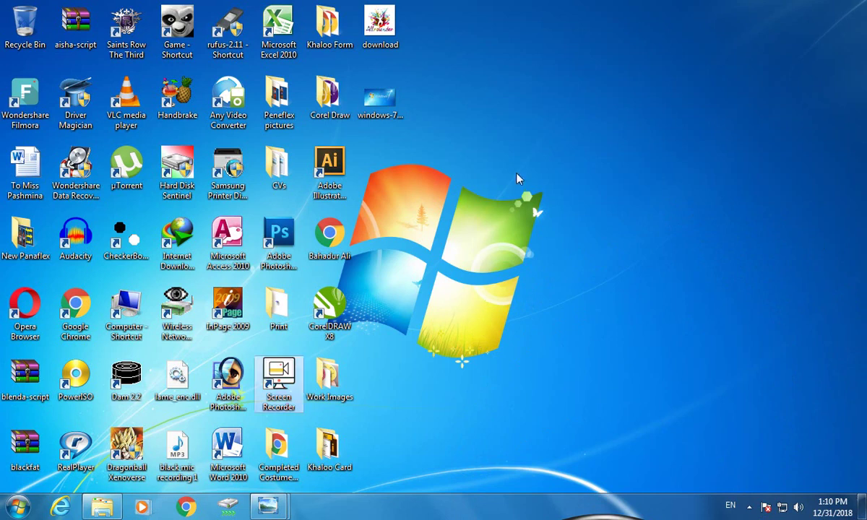
right_click(519, 176)
click(537, 215)
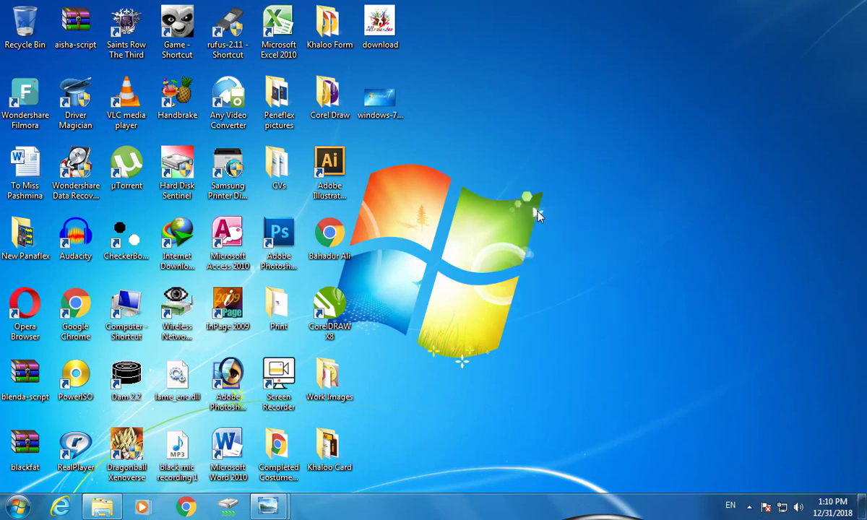
right_click(559, 140)
click(567, 178)
right_click(560, 152)
click(581, 187)
right_click(587, 189)
click(611, 220)
right_click(605, 181)
click(610, 219)
Step: Start making an .iso image from CD Drive (F:) with PowerISO, then cancel and discard it without saving
double_click(124, 326)
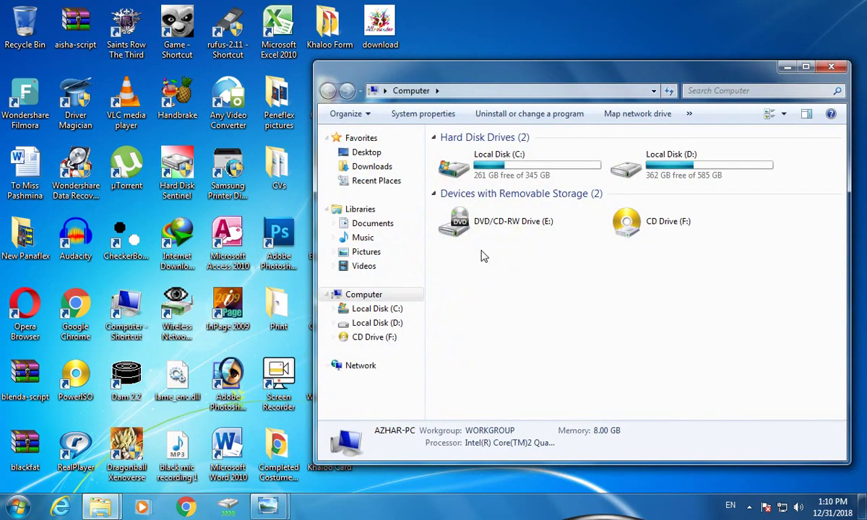
right_click(644, 229)
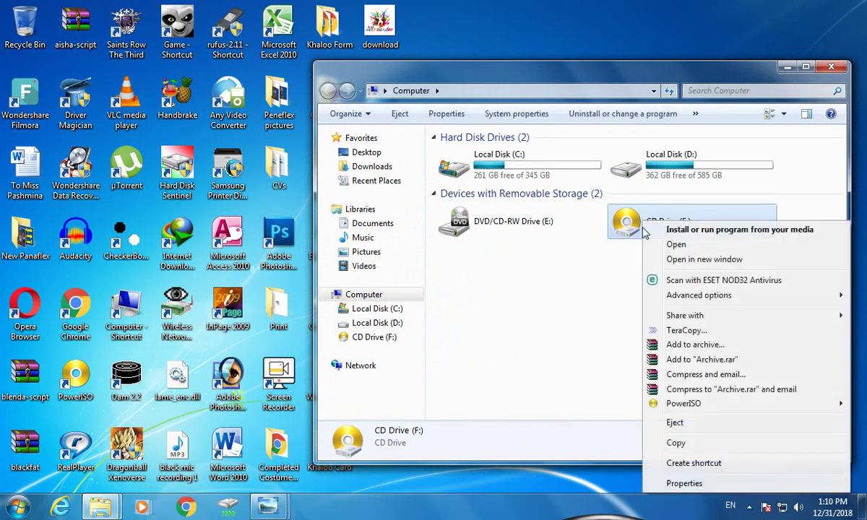
mouse_move(688, 408)
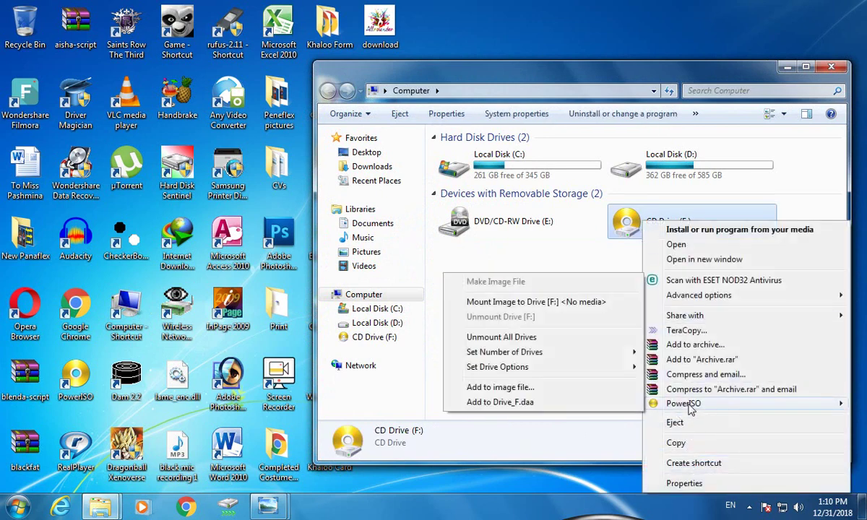
click(527, 390)
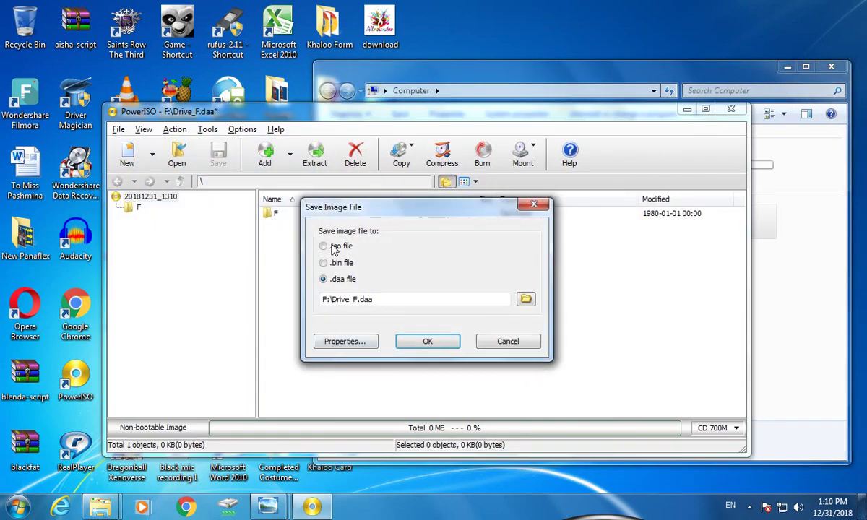
click(323, 246)
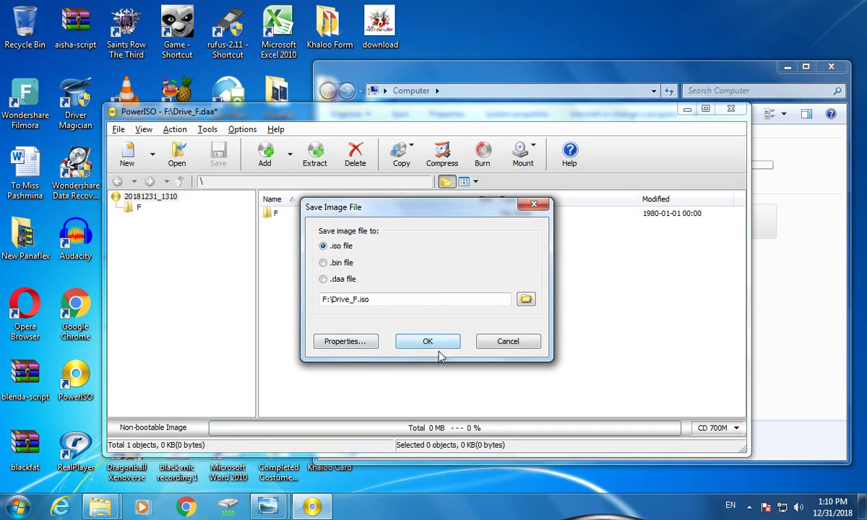
click(508, 342)
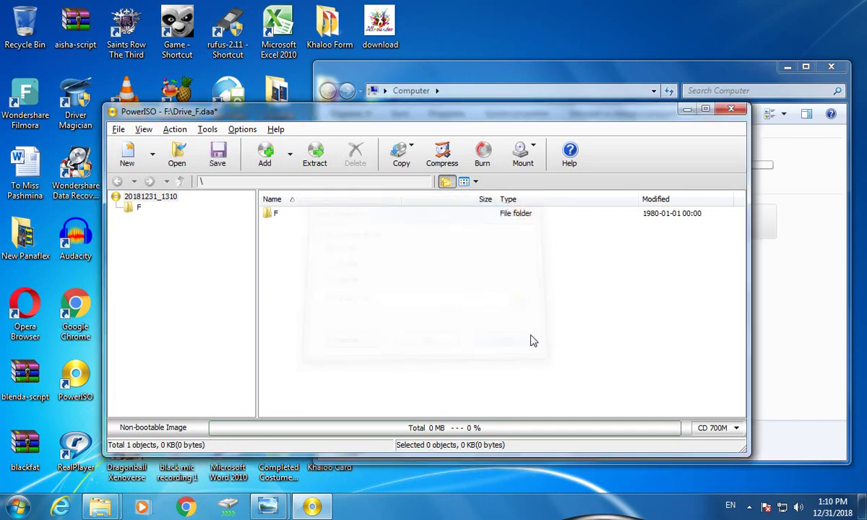
click(731, 112)
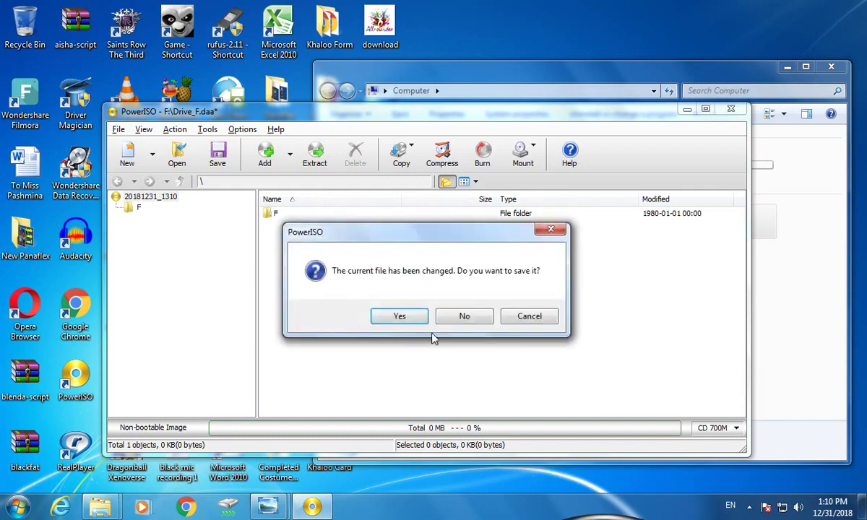
click(460, 318)
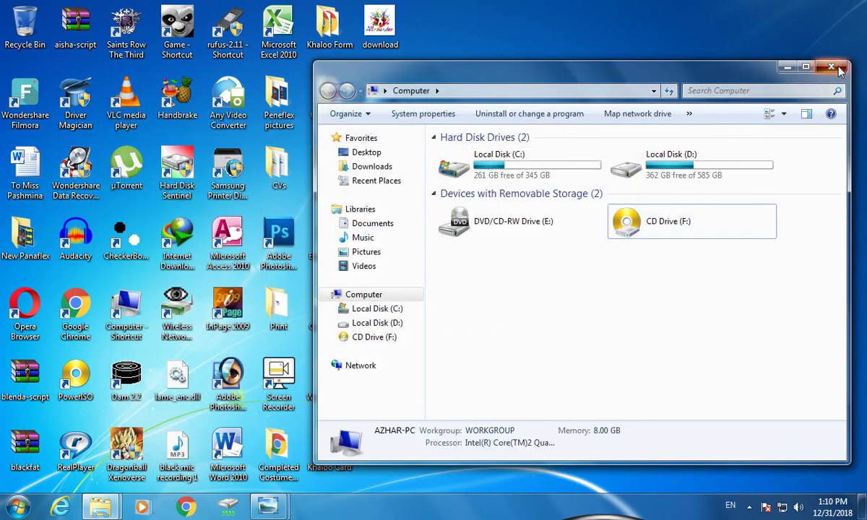
click(786, 67)
Step: View the open Windows 7 picture in the photo viewer and close it
right_click(426, 214)
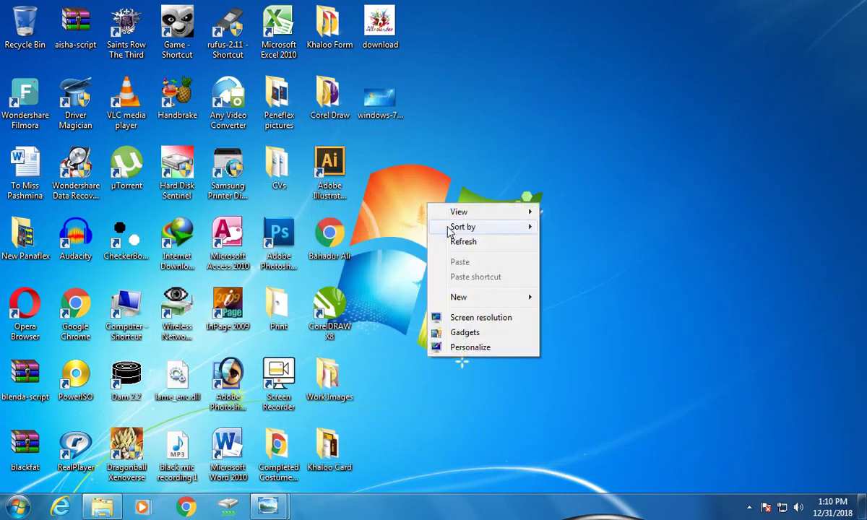
click(449, 240)
mouse_move(268, 508)
click(341, 426)
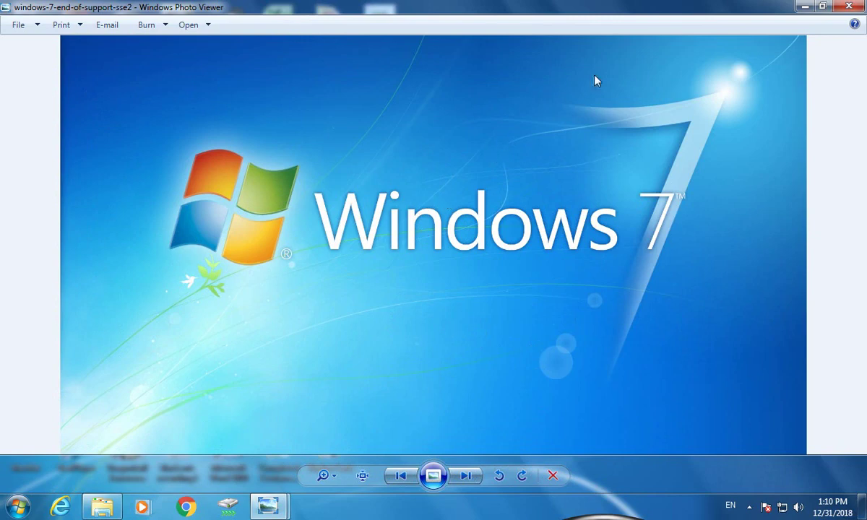
click(849, 7)
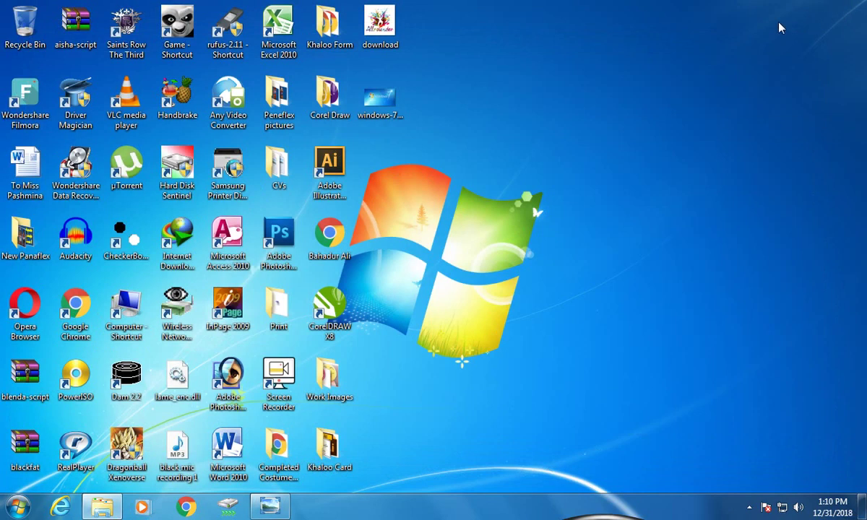
right_click(545, 226)
click(572, 265)
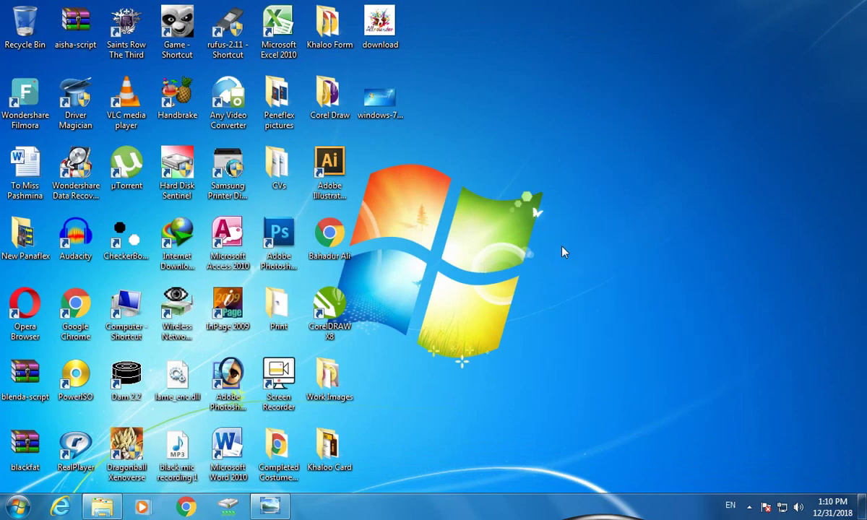
right_click(563, 250)
click(597, 285)
Step: Switch to the Rufus 1.4.10 software folder, maximize it and launch rufus-1.4.12
key(alt+Tab)
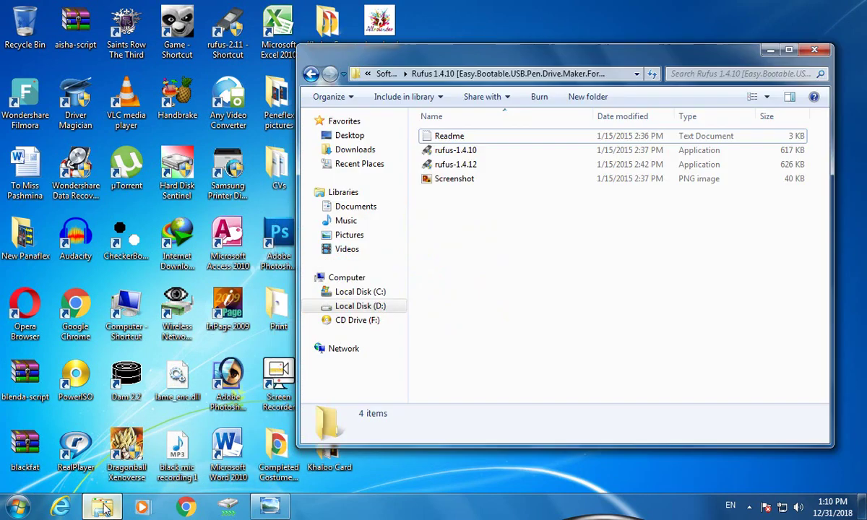
click(788, 49)
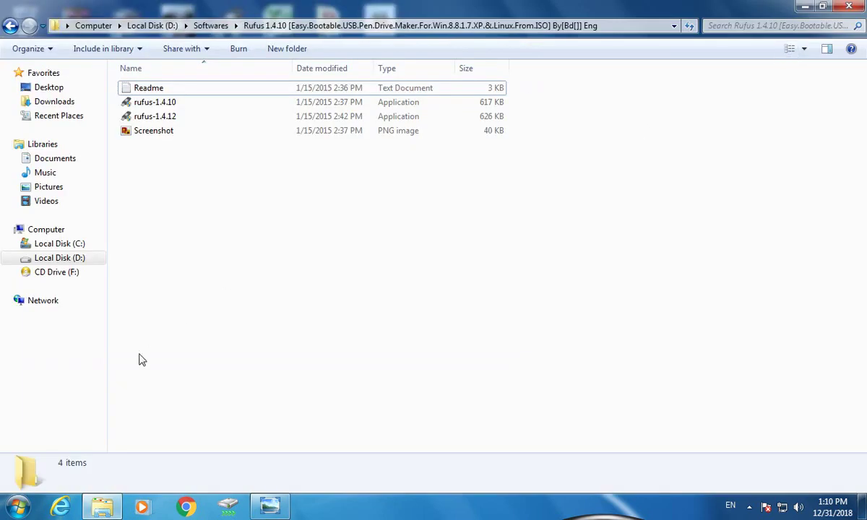
right_click(181, 226)
click(192, 276)
double_click(165, 120)
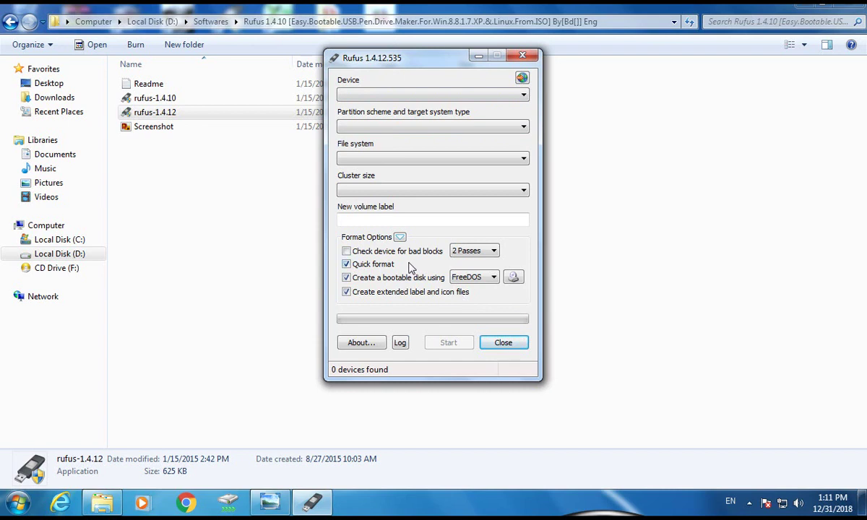
Step: Examine the available choices for the device, file system, and partition scheme and target system type
click(397, 93)
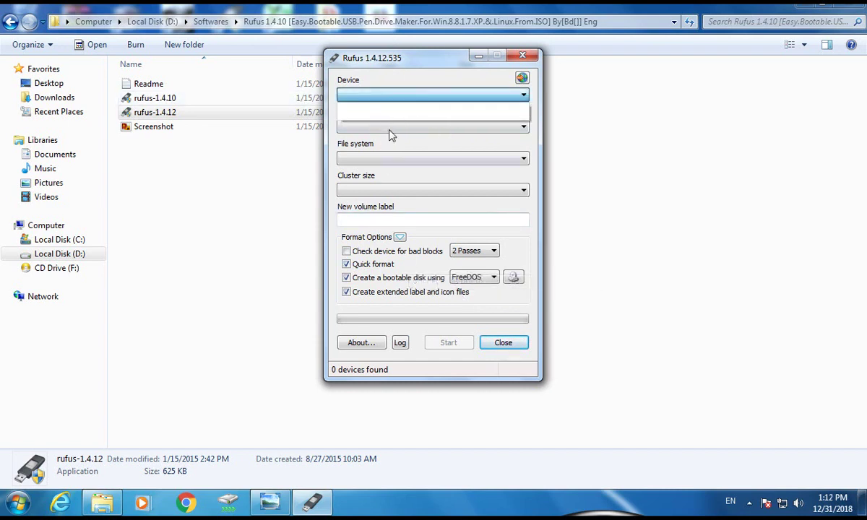
click(423, 100)
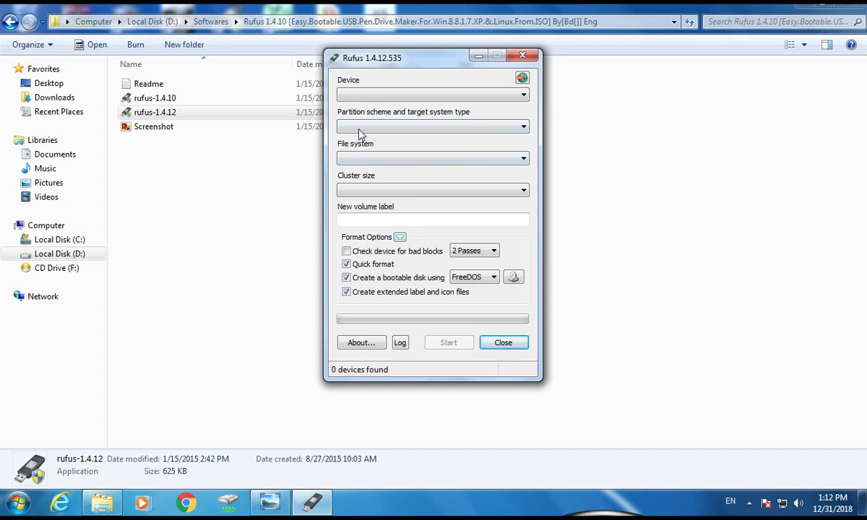
click(354, 159)
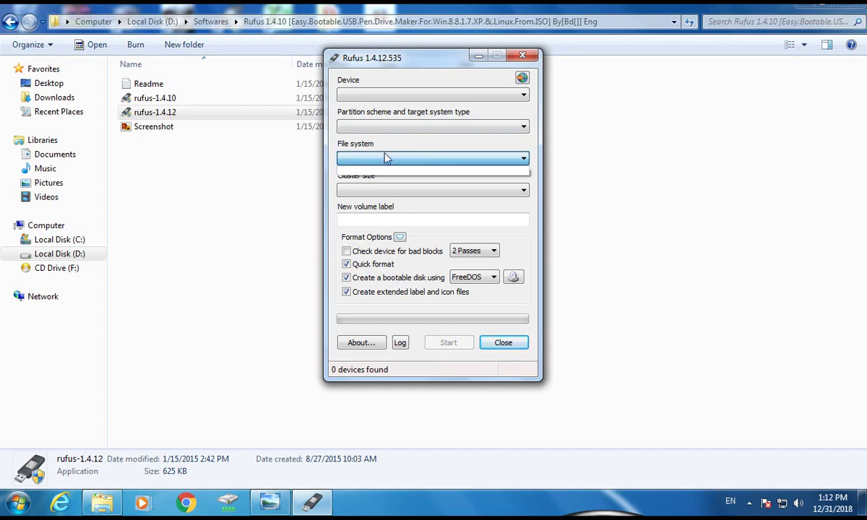
click(394, 126)
click(394, 127)
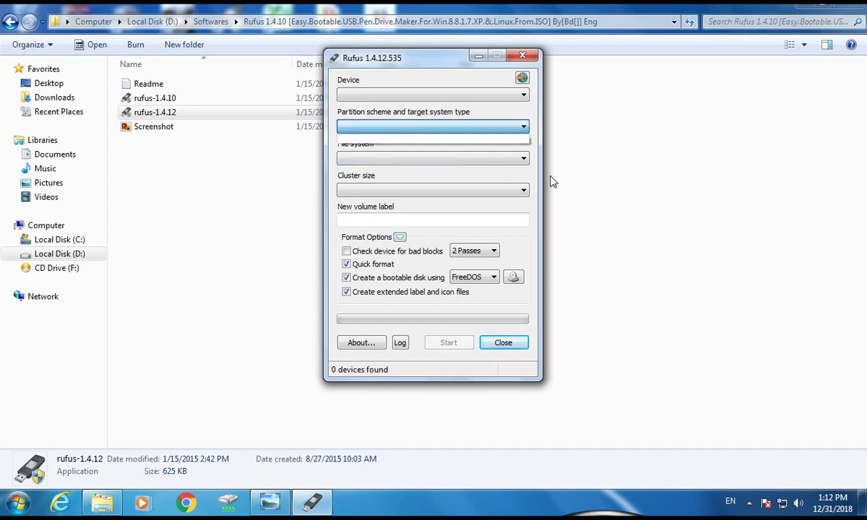
click(506, 179)
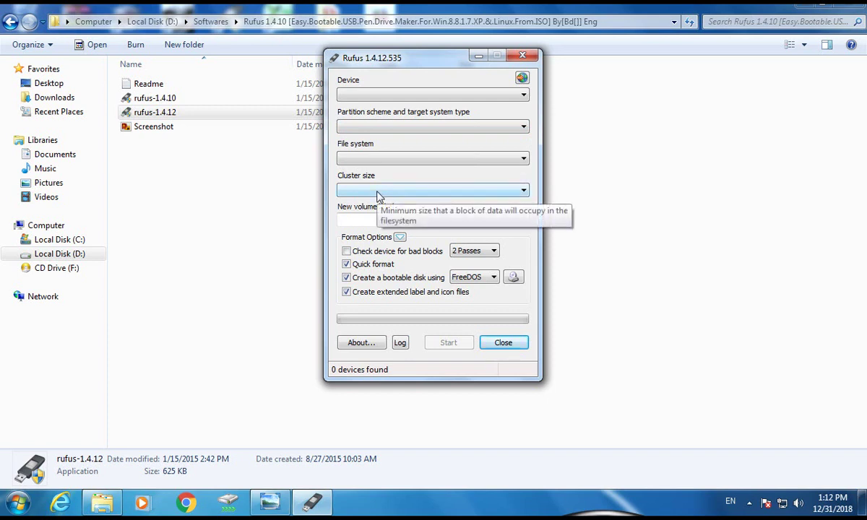
Step: Set the new volume label to "Windows7 64bit"
click(385, 223)
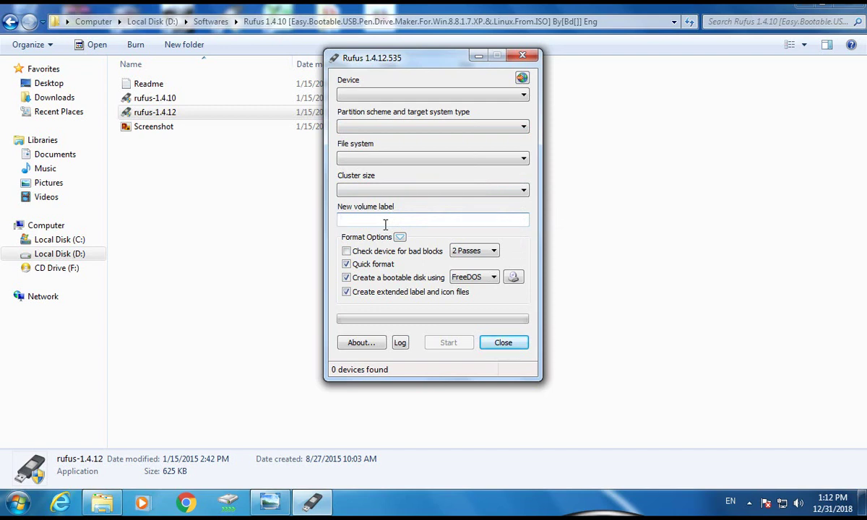
text(Windows7 64)
click(617, 355)
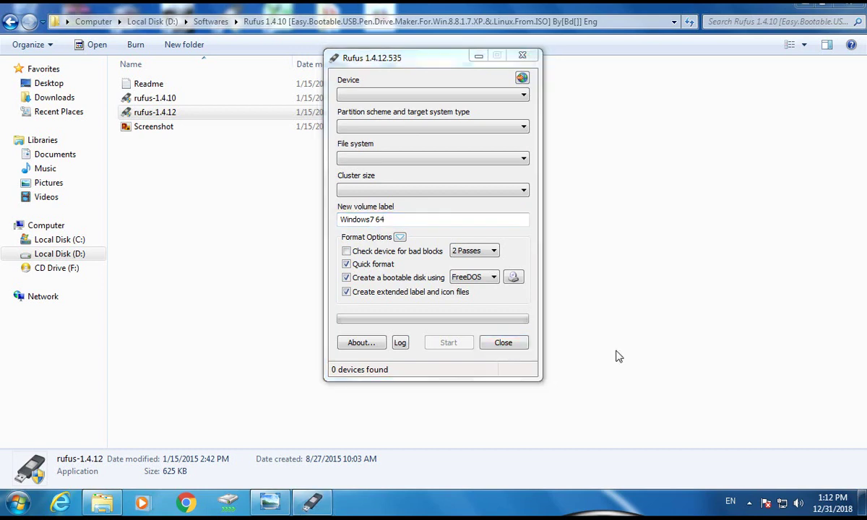
click(392, 218)
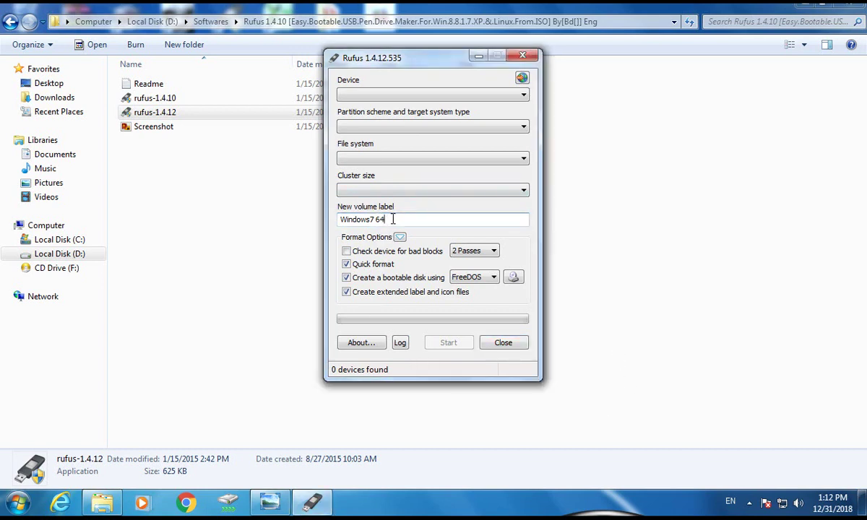
text(bit)
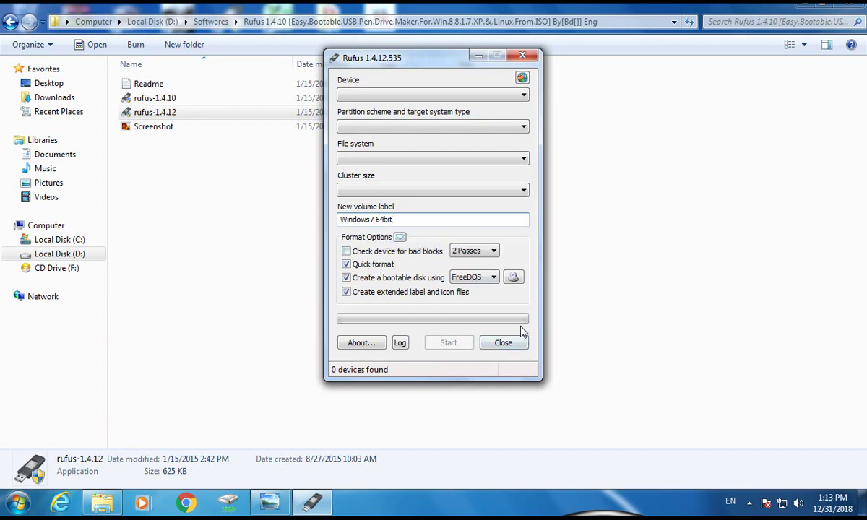
Step: Load WINDOWS7.iso from Local Disk (D:) as the image for the bootable disk
click(514, 279)
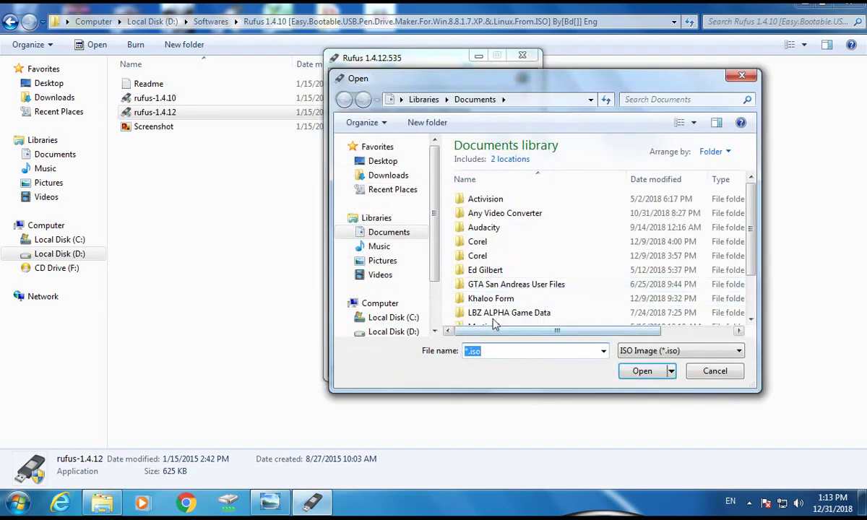
click(394, 332)
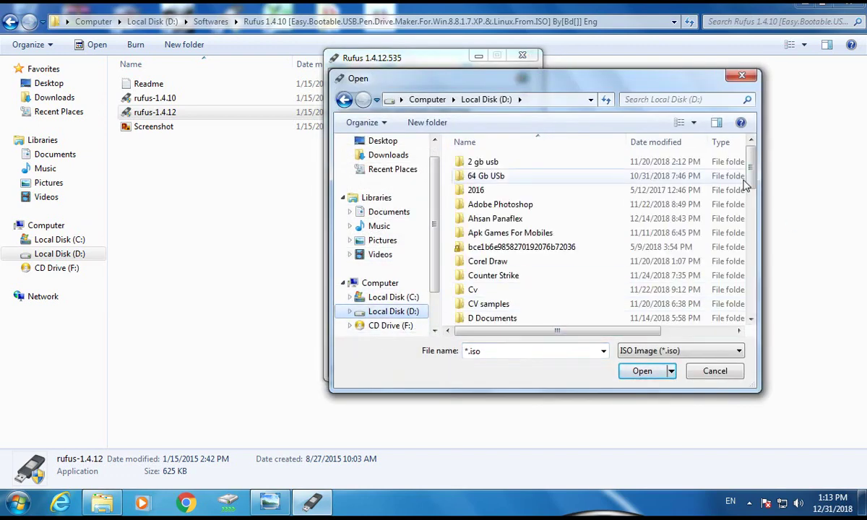
drag(750, 181, 724, 316)
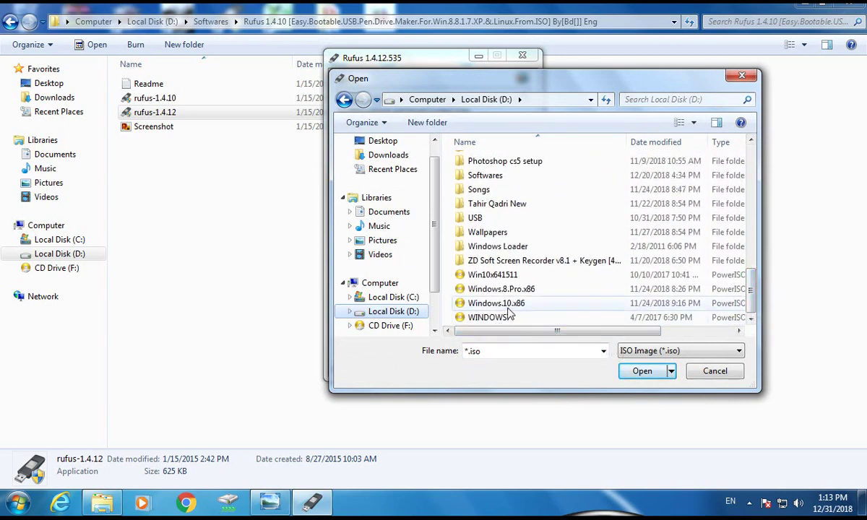
double_click(480, 317)
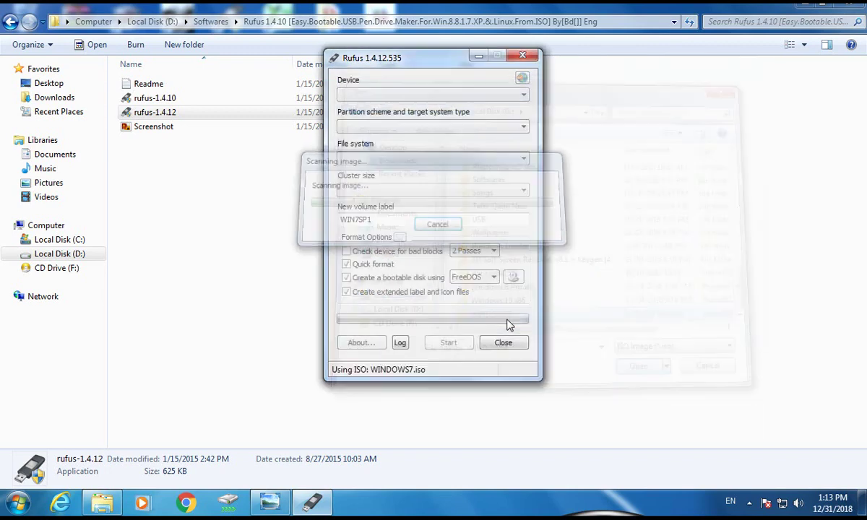